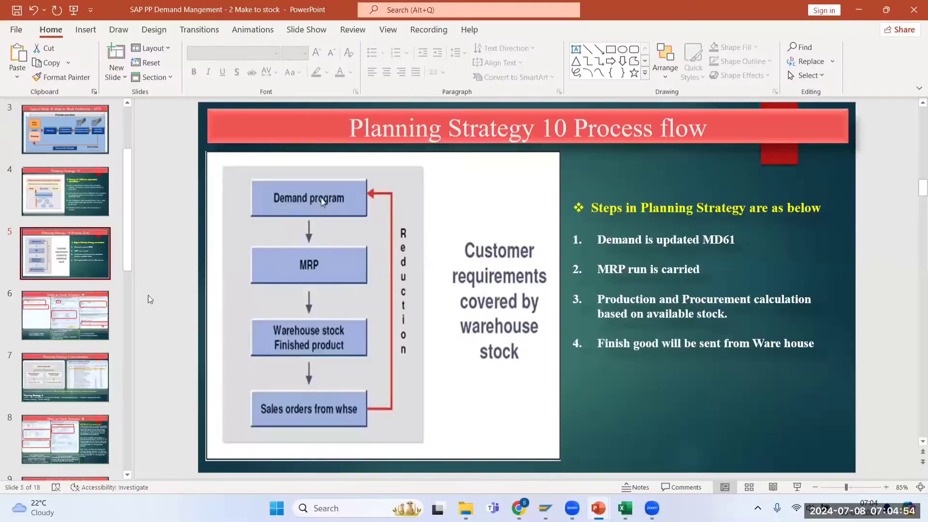
Step: Show slide 11 comparing Strategy 10 and 11, then return to SAP's MD04 list for LAPTOP-B14
scroll(80, 330, down, 3)
scroll(80, 331, down, 4)
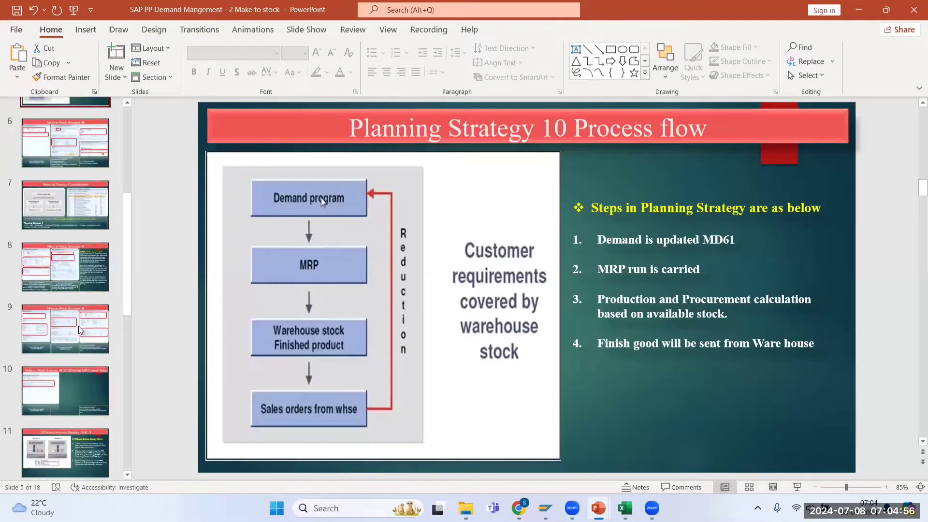
click(64, 346)
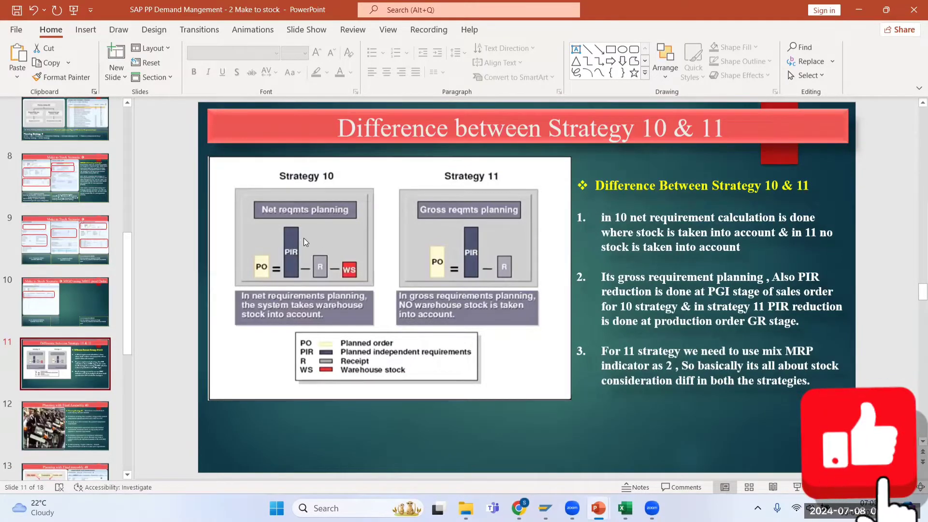
key(alt+Tab)
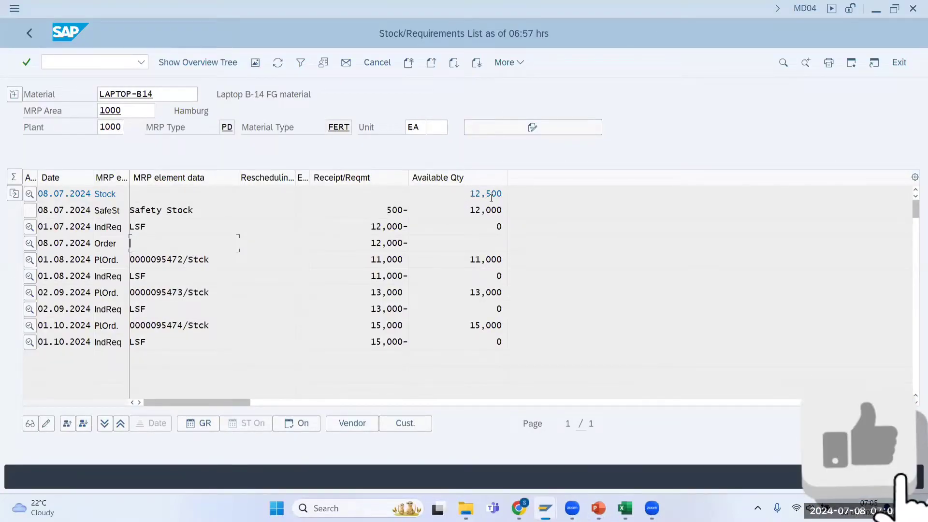
Step: Refresh the LAPTOP-B14 stock/requirements list and dismiss the maximum-sessions message
click(278, 64)
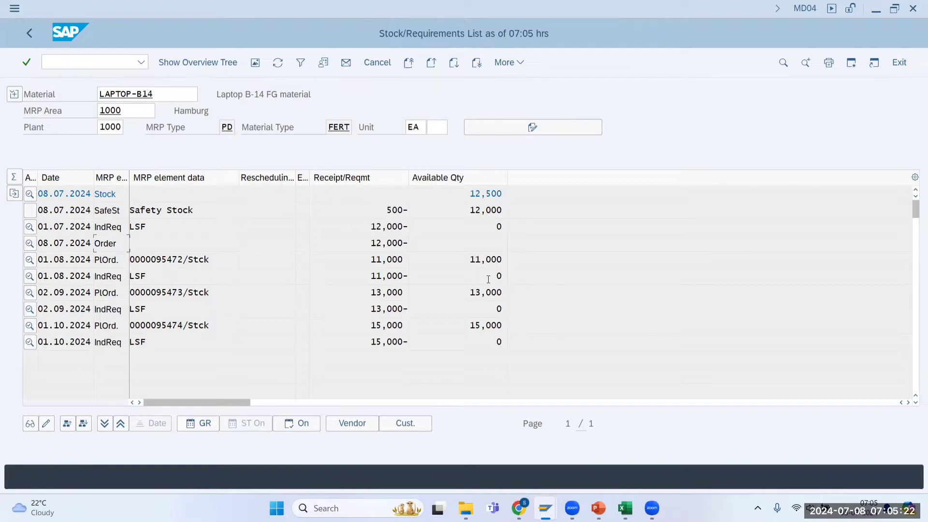
click(850, 57)
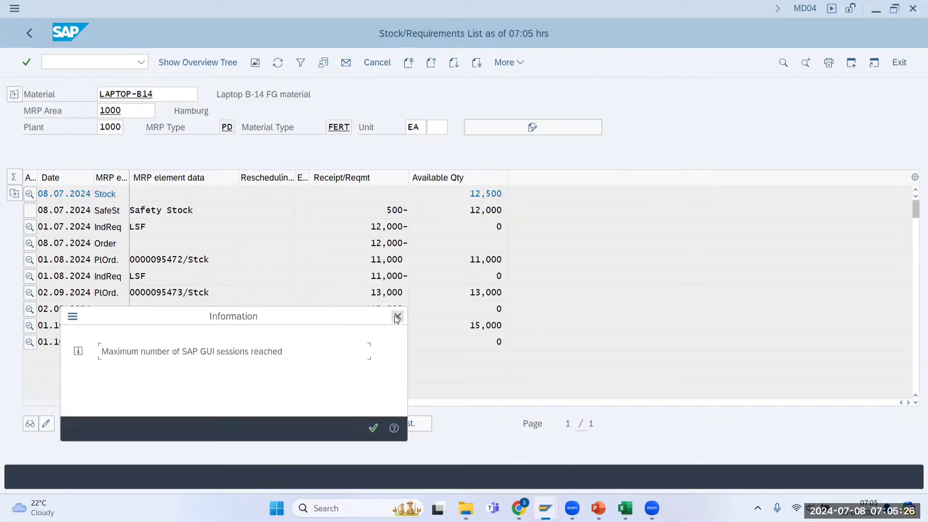
click(397, 317)
key(F10)
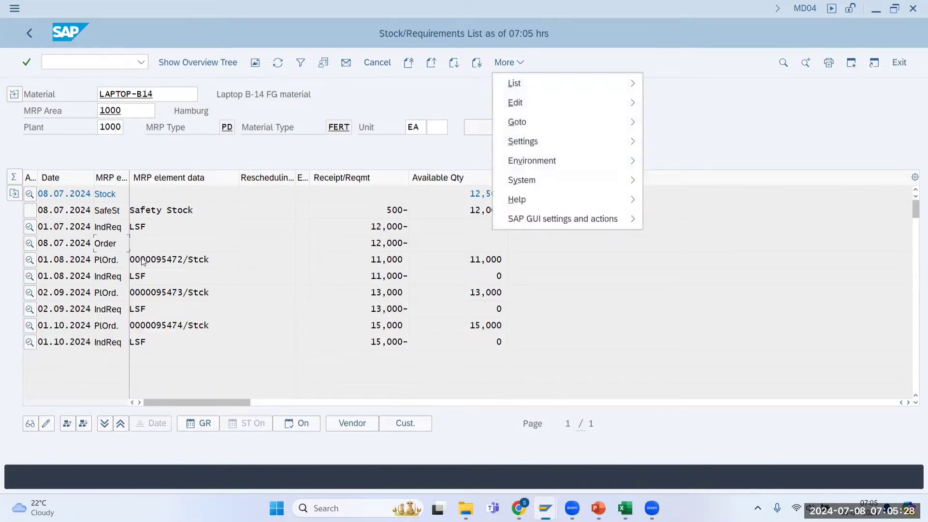
Step: Open LAPTOP-B14's independent requirements (12,000, 11,000, 13,000, 15,000) in change mode
double_click(140, 226)
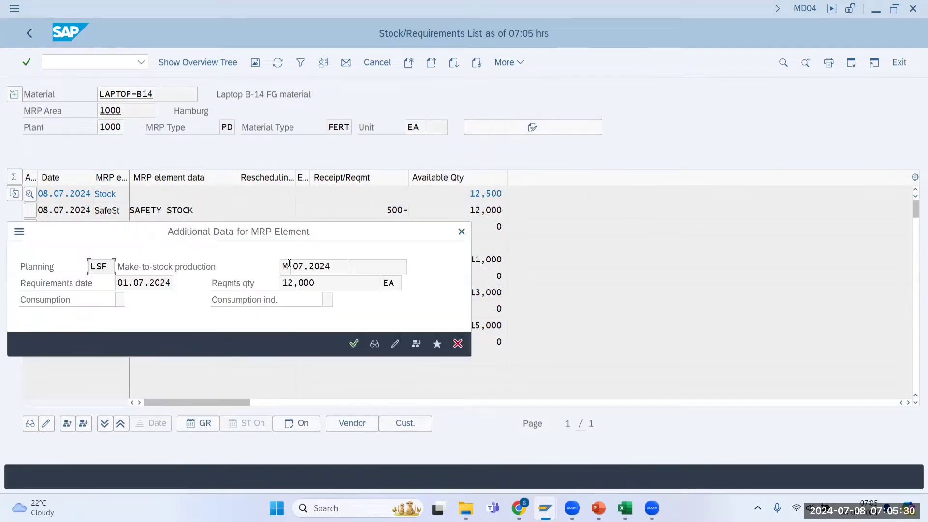
click(397, 343)
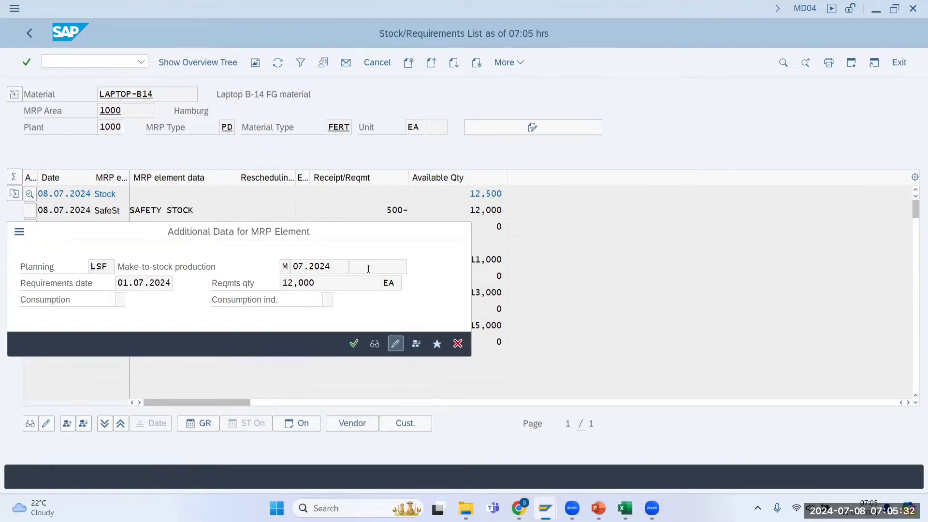
click(191, 177)
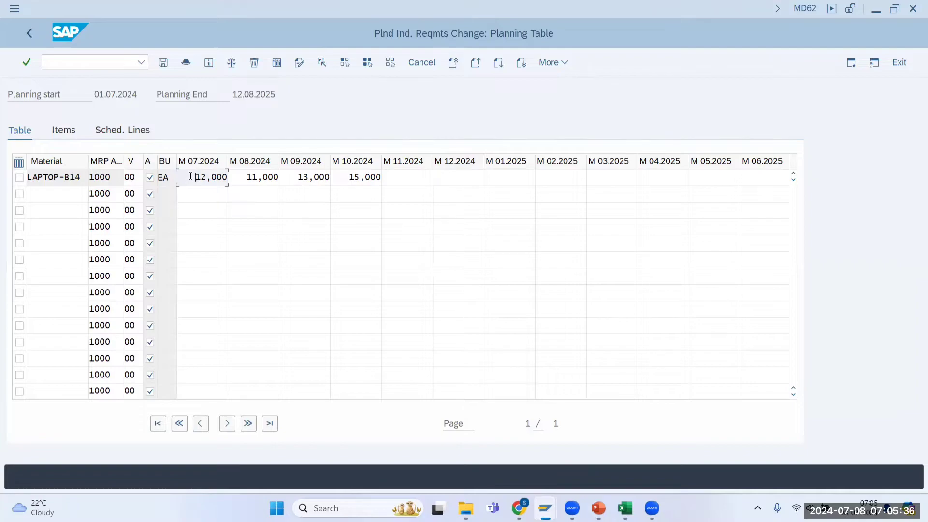
Step: Change the July and August 2024 requirement quantities to 15,000 each
key(Delete)
key(Delete)
key(Delete)
key(Delete)
key(Delete)
key(Delete)
text(15000)
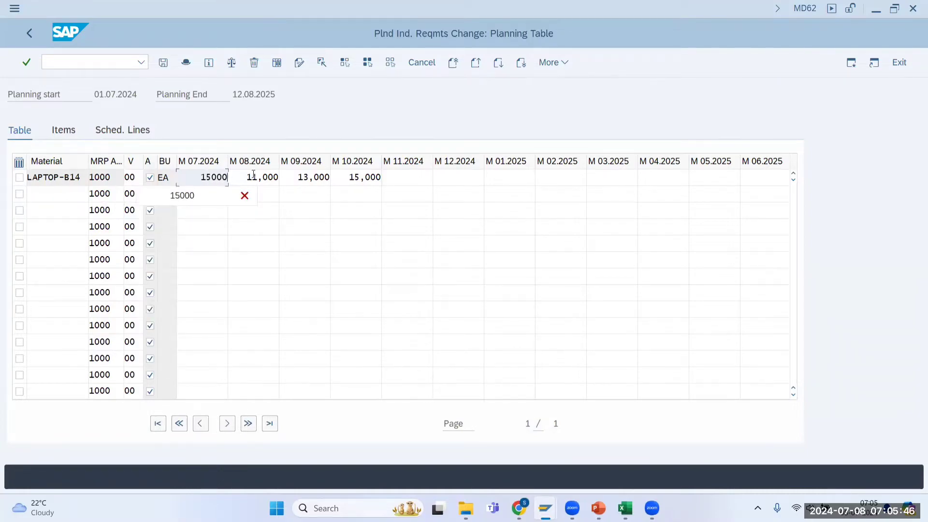
click(244, 177)
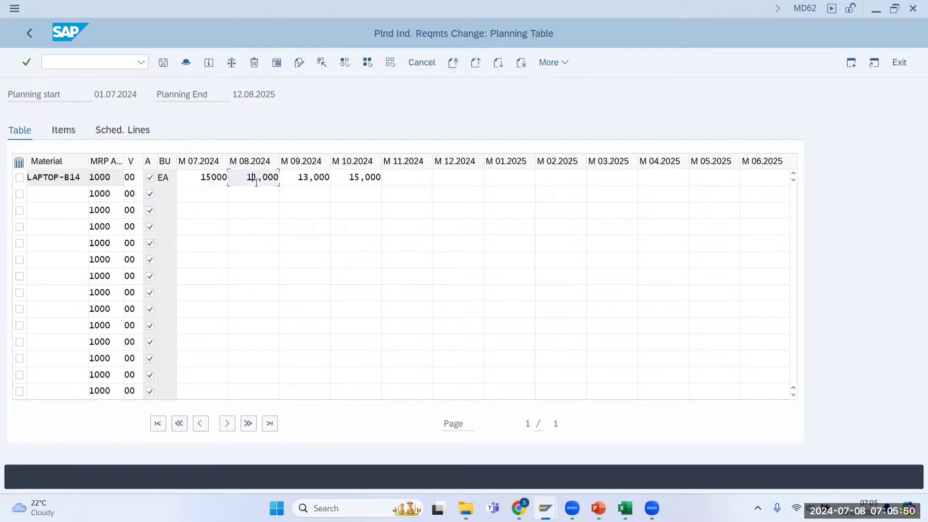
click(256, 183)
key(BackSpace)
text(5)
Step: Set the October 2024 quantity to 14,000 and save the requirements
click(313, 177)
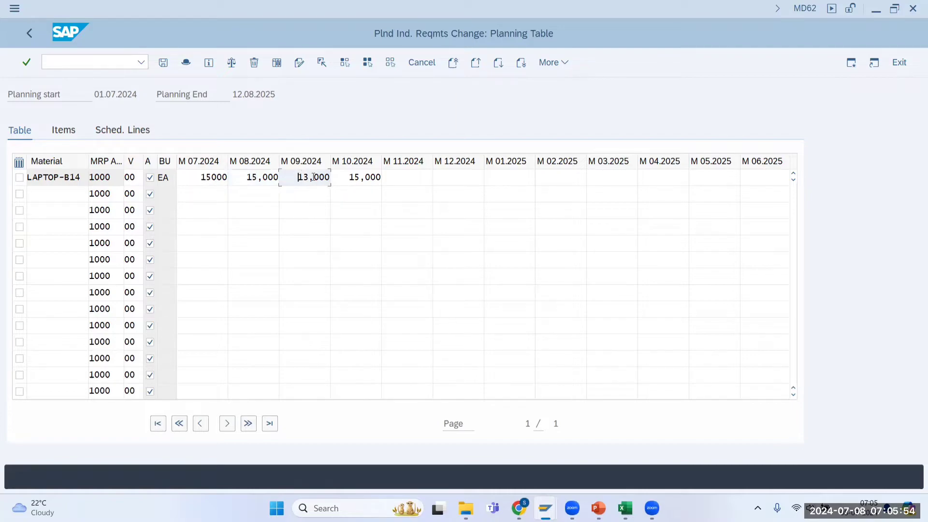
click(358, 178)
text(4)
key(Delete)
click(169, 69)
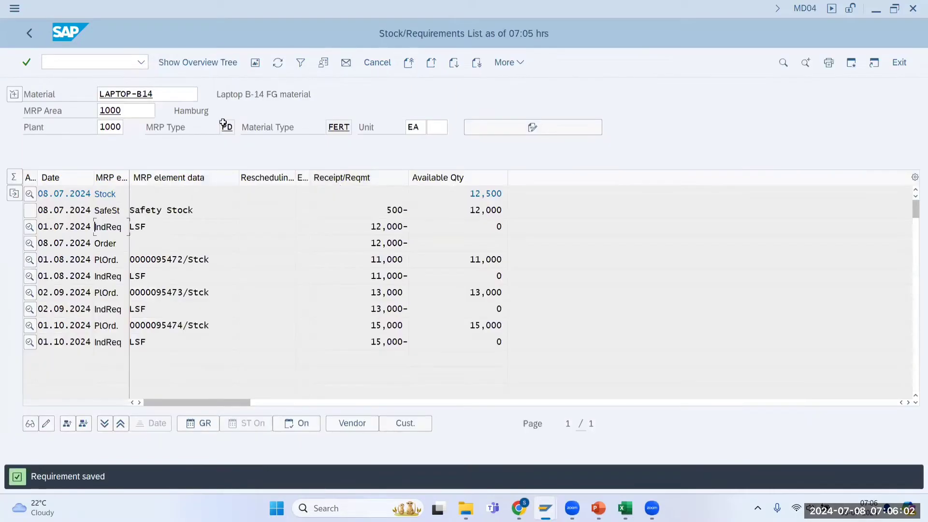
Step: Reload the MD04 list to show the updated requirements, then return to the PowerPoint slides
click(276, 64)
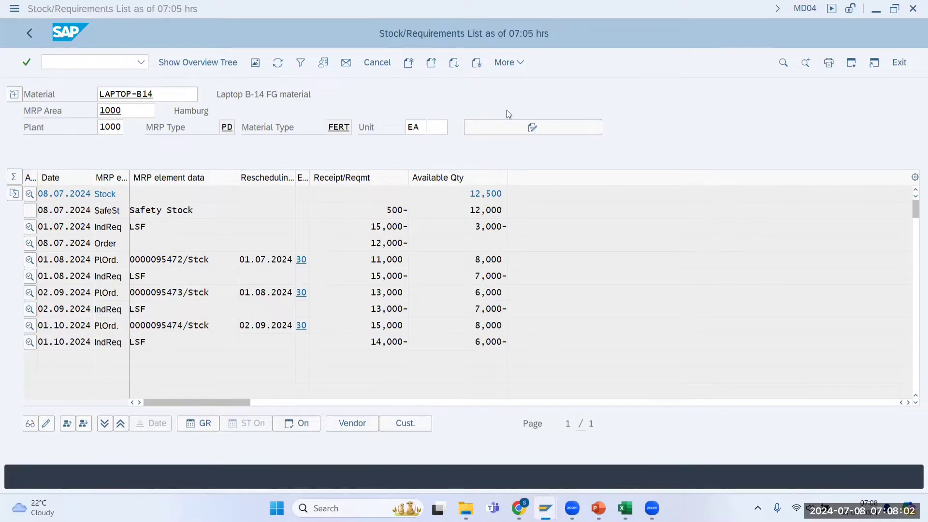
key(alt+Tab)
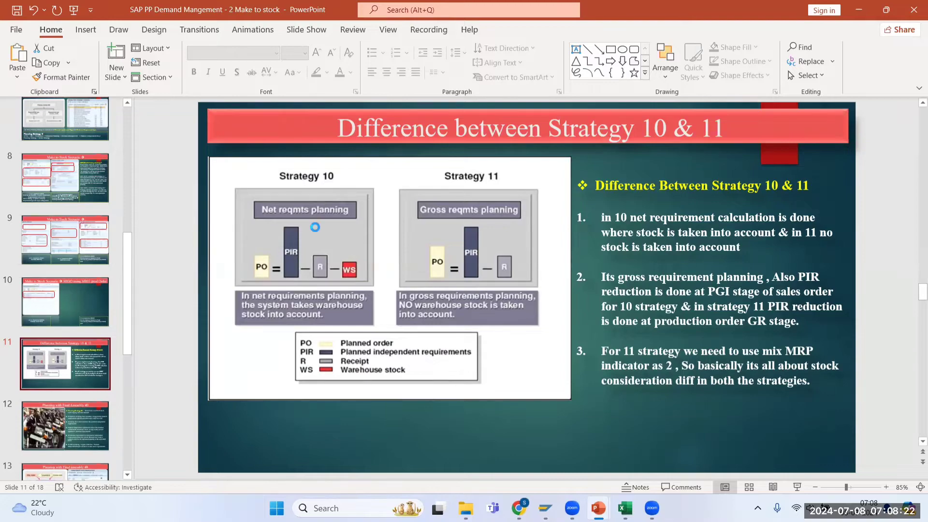
Step: Dismiss the leftover Browse For Folder dialog and go back to the LAPTOP-B14 stock/requirements list
click(481, 324)
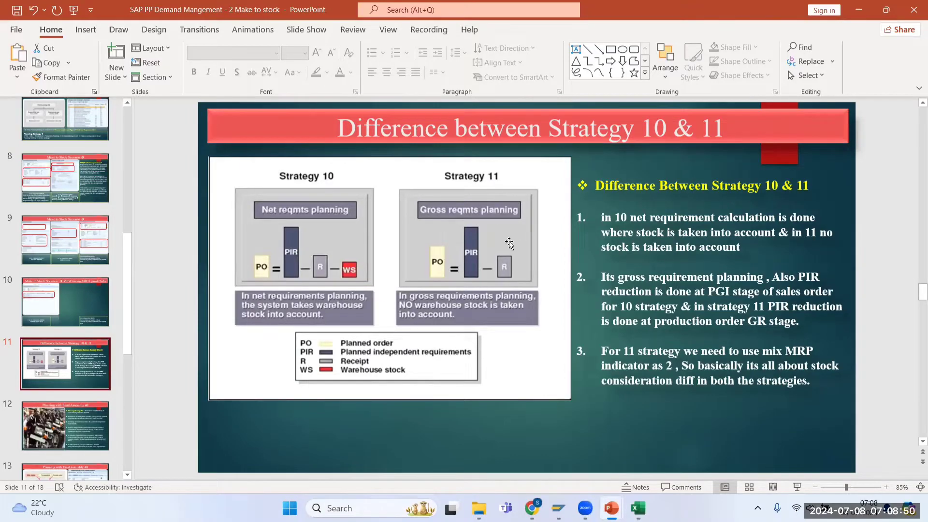
key(alt+Tab)
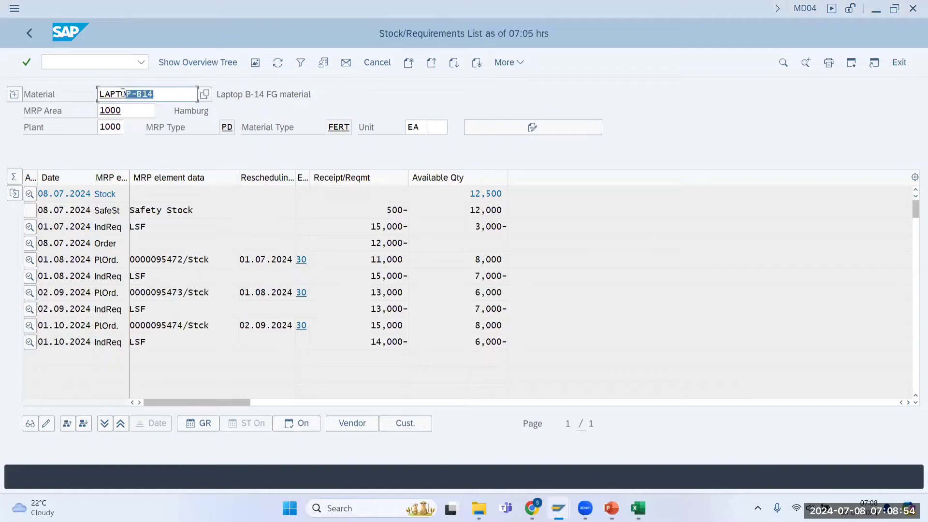
Step: Open LAPTOP-B144 in MM02 with only the MRP 3 view selected
click(99, 94)
key(alt+Tab)
key(alt+Tab)
key(alt+Tab)
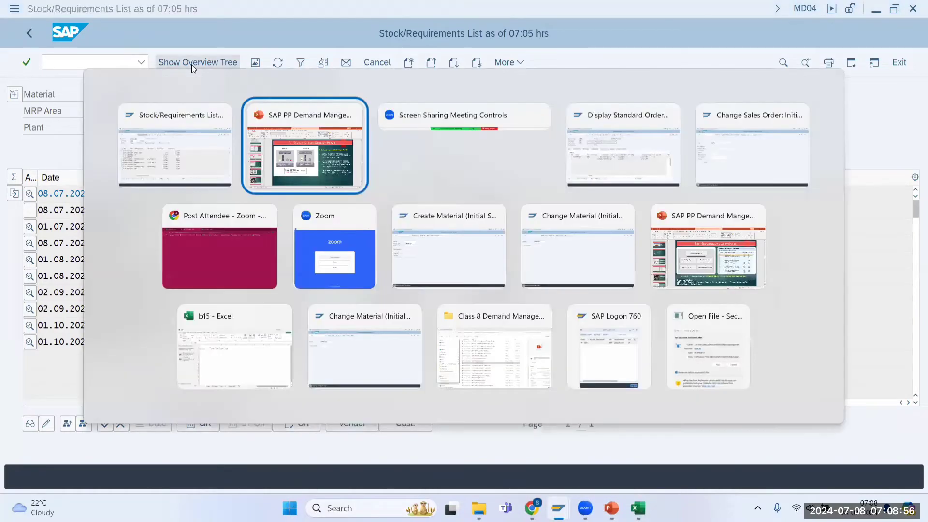
text(/nmm02)
key(Return)
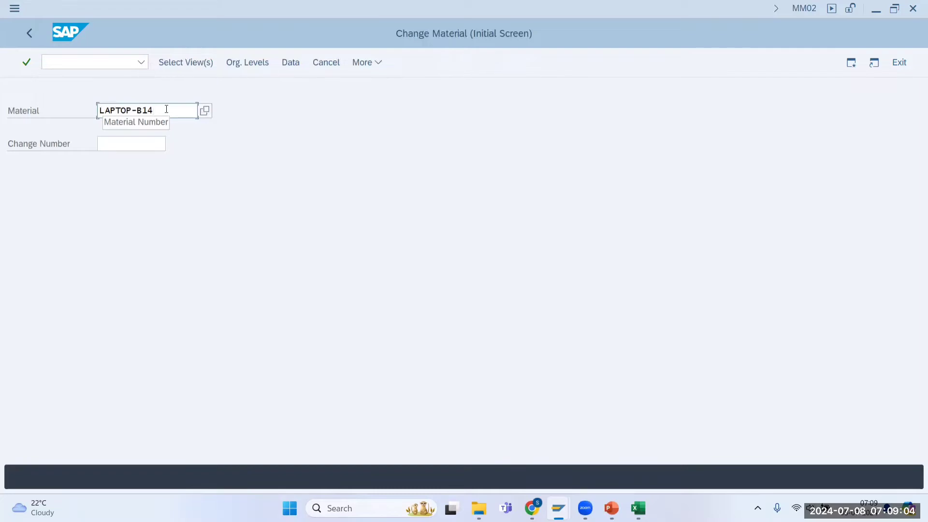
text(4)
key(Return)
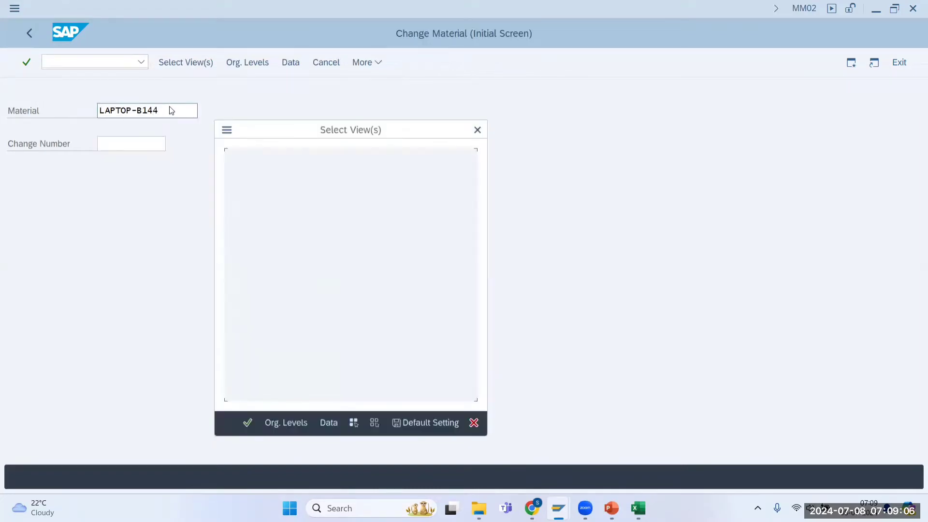
click(233, 182)
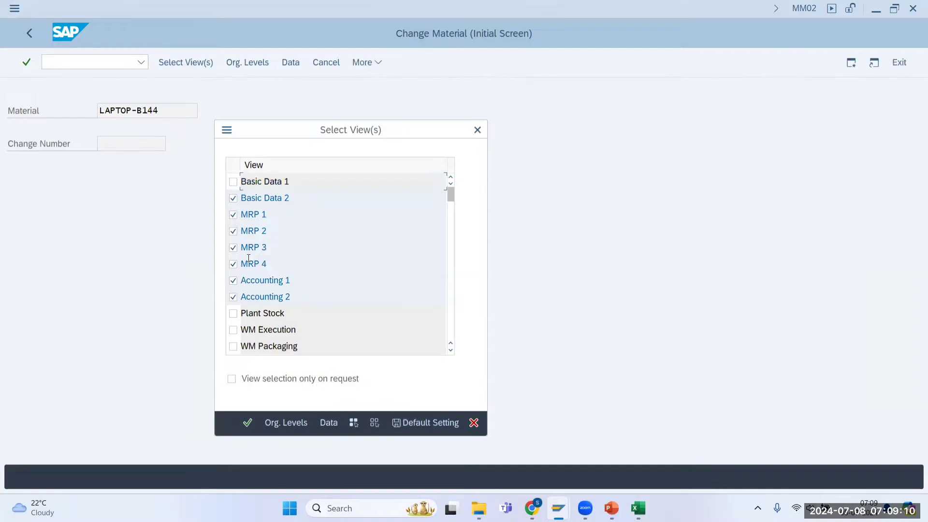
click(375, 422)
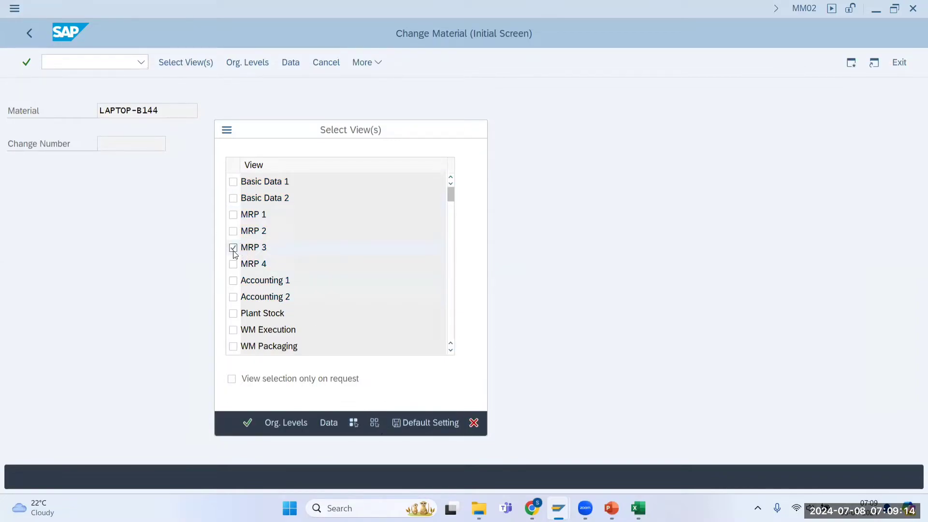
key(Return)
Step: Enter strategy group 11, consumption mode 2, 999/999 consumption periods and mixed MRP 2
click(135, 257)
click(164, 292)
click(138, 279)
text(2)
click(374, 275)
click(370, 293)
click(140, 292)
click(144, 308)
click(361, 293)
text(2)
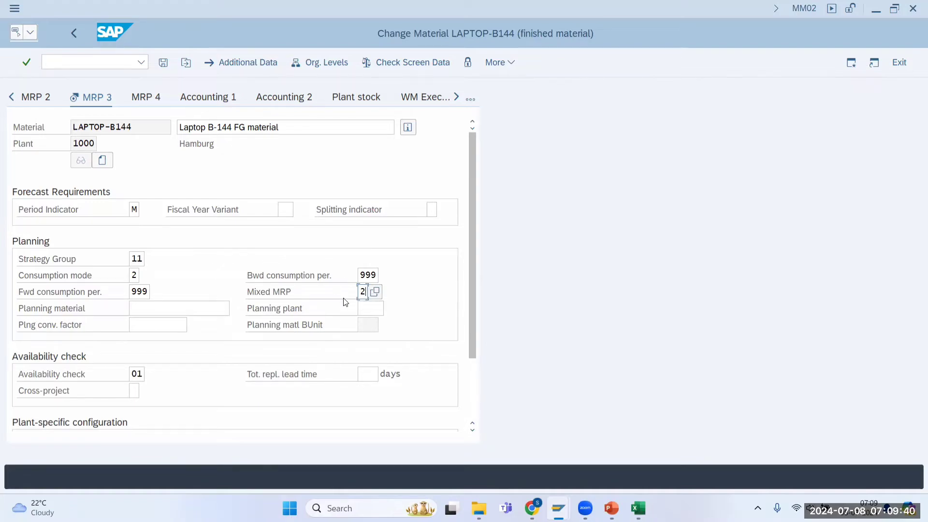
Step: Pick '2 Gross requirements planning' as LAPTOP-B144's mixed MRP value and save the material
click(377, 293)
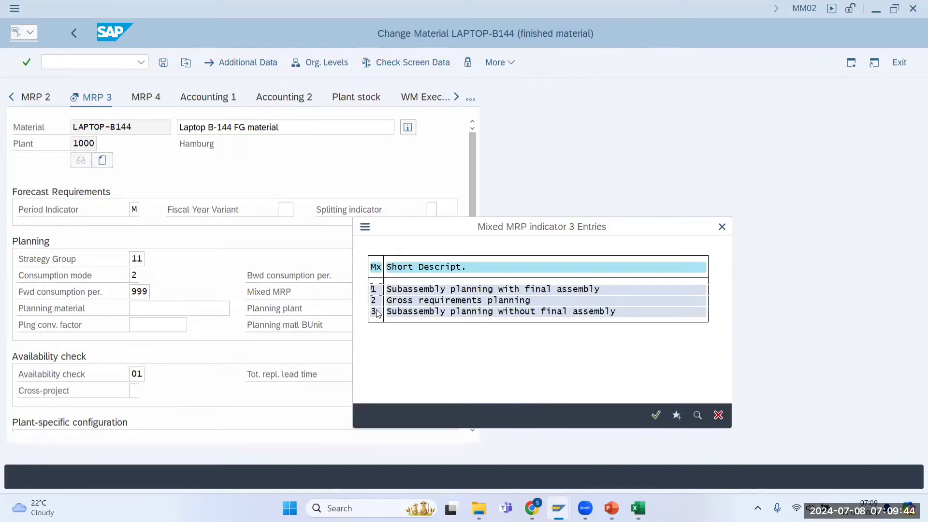
double_click(379, 304)
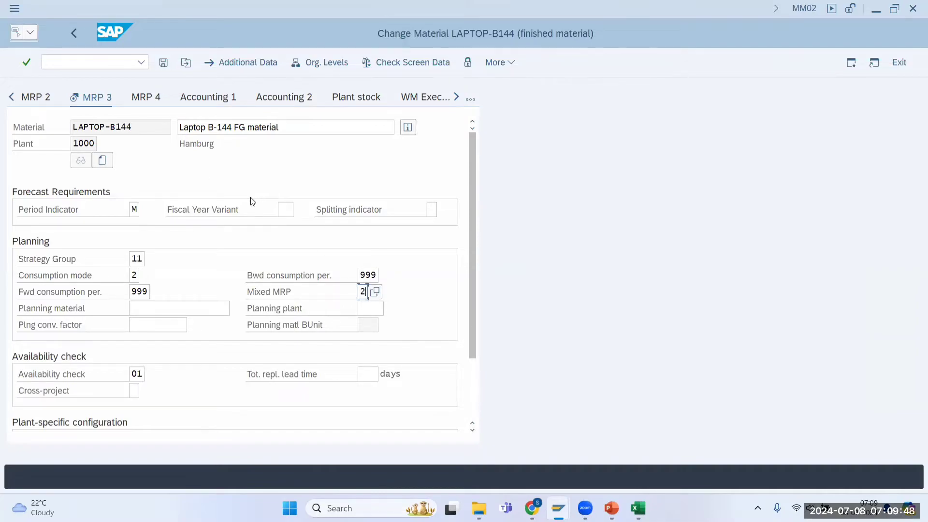
click(164, 62)
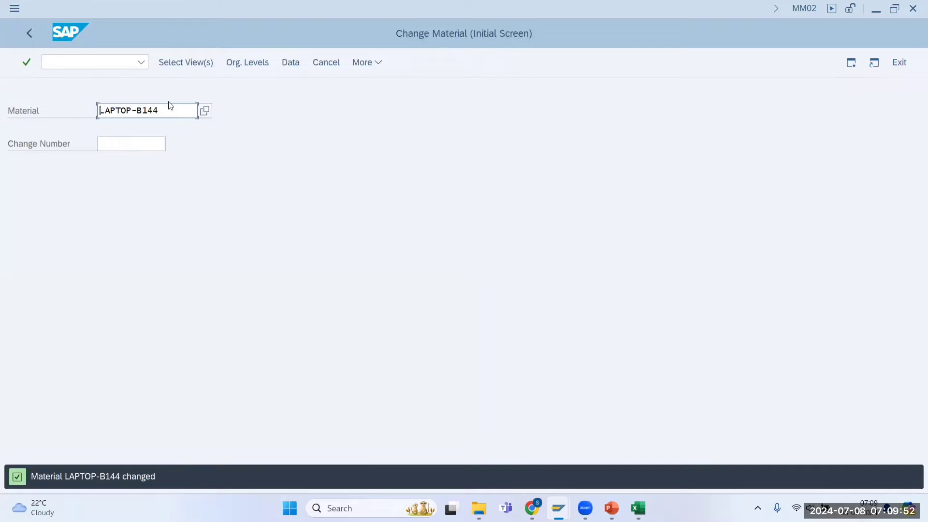
Step: Copy material number LAPTOP-B144 and launch MD61 from the Create Material window
drag(194, 111, 75, 111)
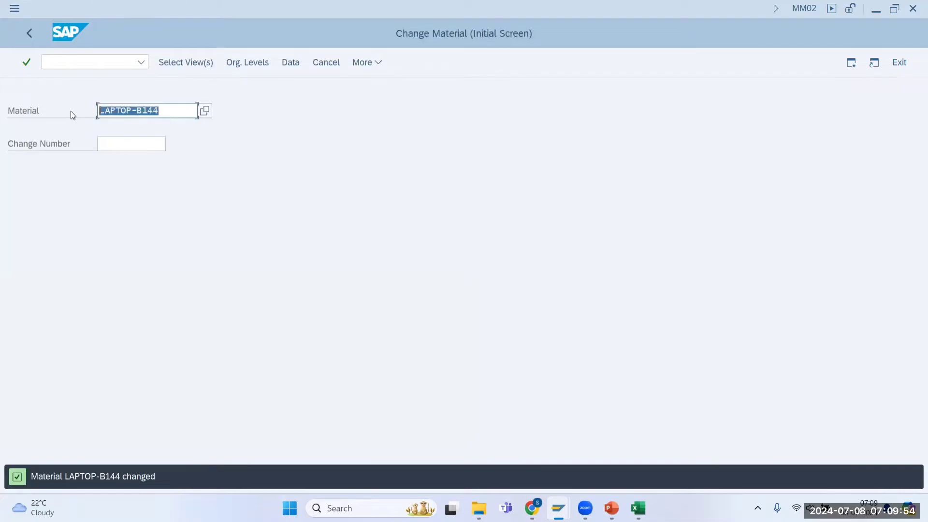
key(alt+Tab)
key(Tab)
key(alt+Tab)
key(alt+Tab)
key(alt+Tab)
key(alt+Tab)
key(alt+Tab)
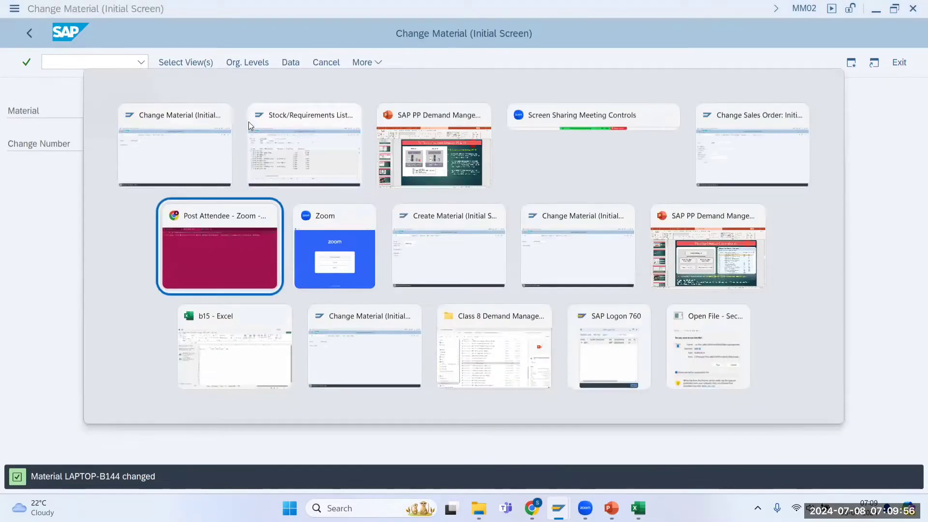
click(71, 61)
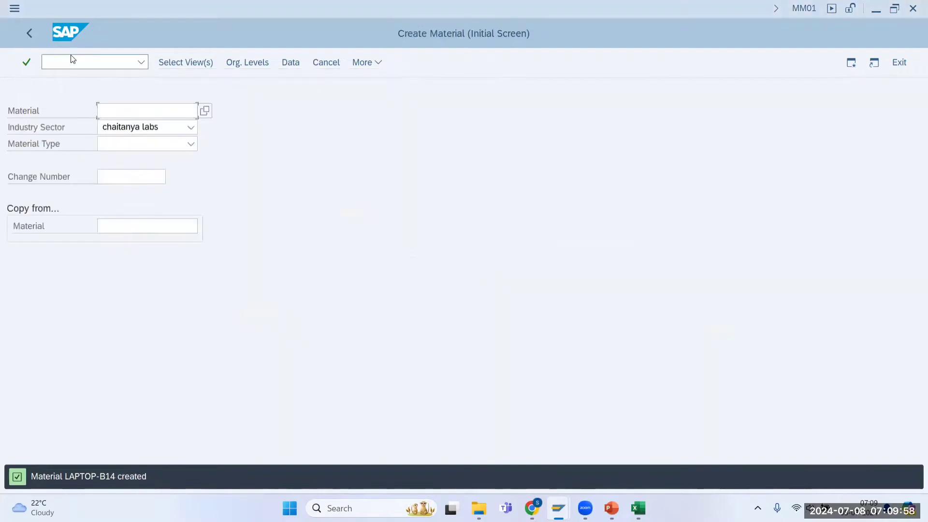
text(/nmd61)
key(Return)
Step: Display the MD04 stock/requirements list for LAPTOP-B144
text(/nmd)
key(Return)
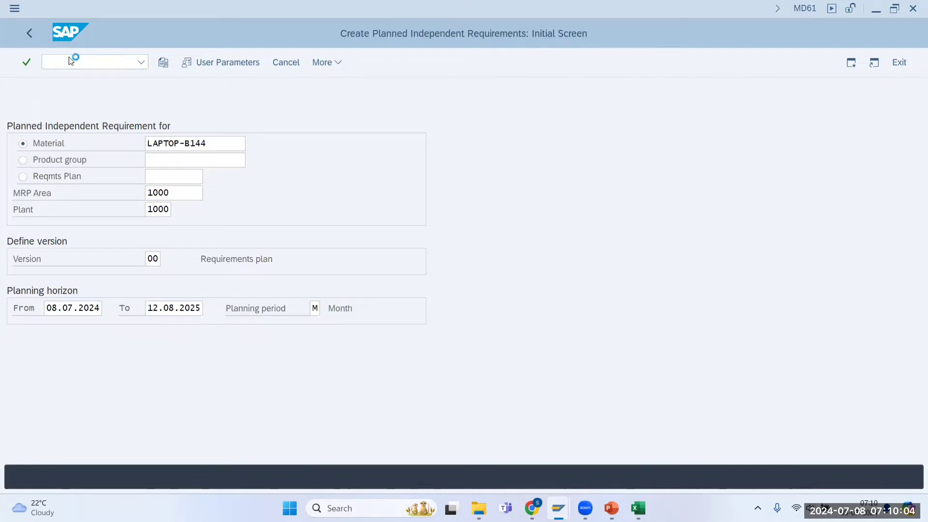
key(Return)
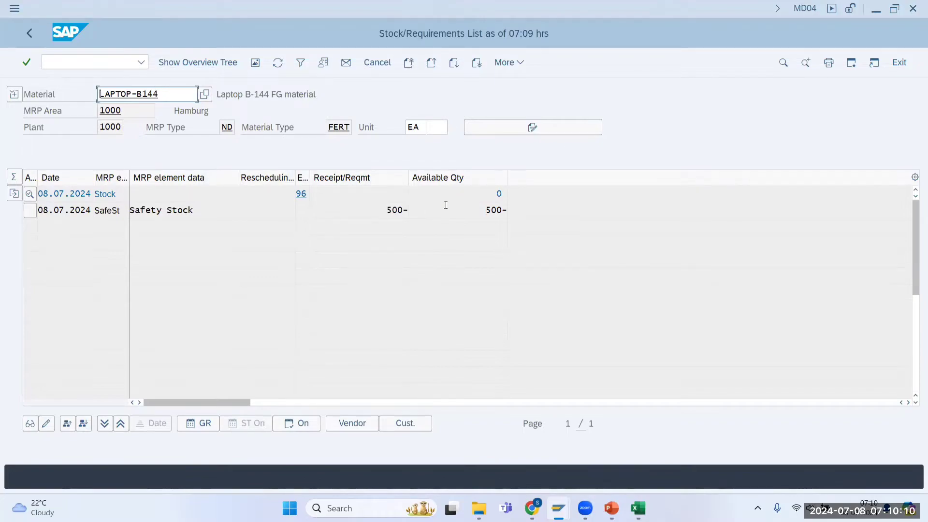
Step: Open the MD61 monthly planning table for LAPTOP-B144 in plant 1000
drag(157, 97, 97, 102)
key(alt+Tab)
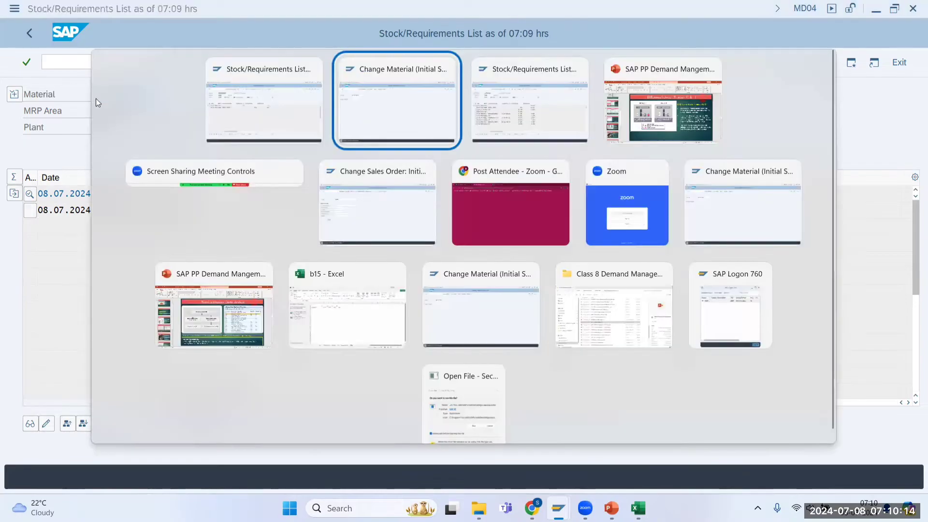
text(/nmd61)
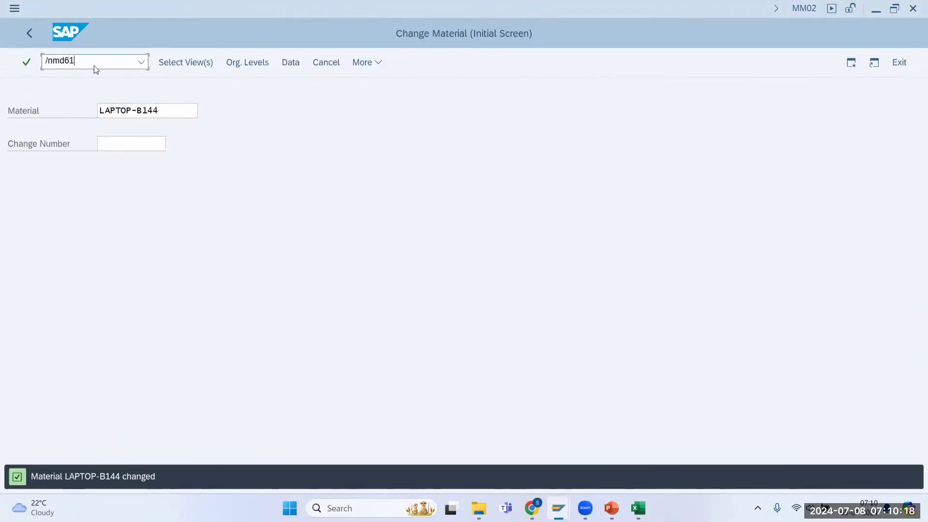
key(Return)
key(Return)
click(219, 179)
Step: Enter 11,000 for July and 12,000 for August 2024
text(100)
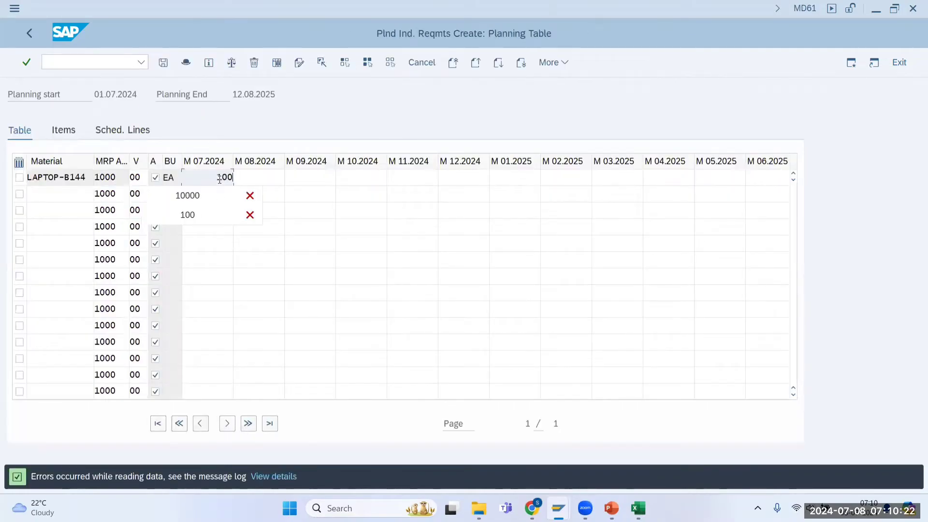
text(0)
click(247, 173)
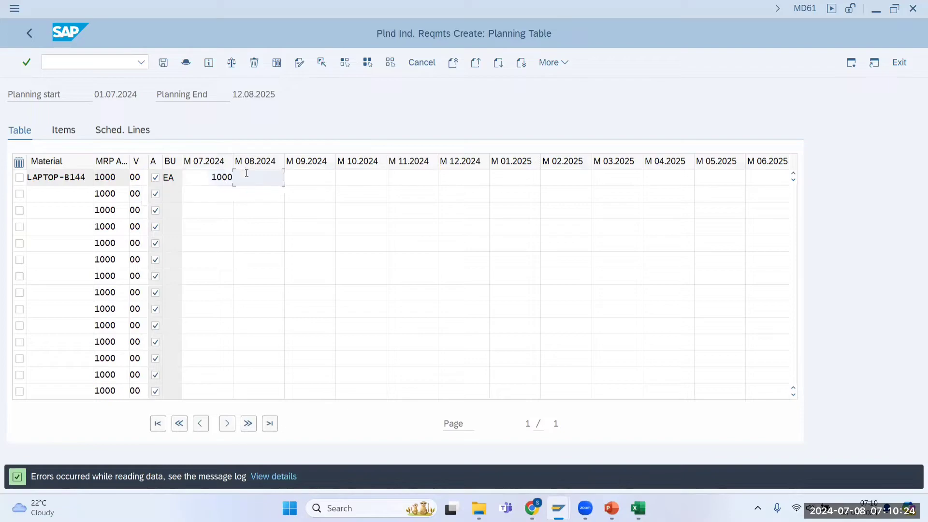
text(2000)
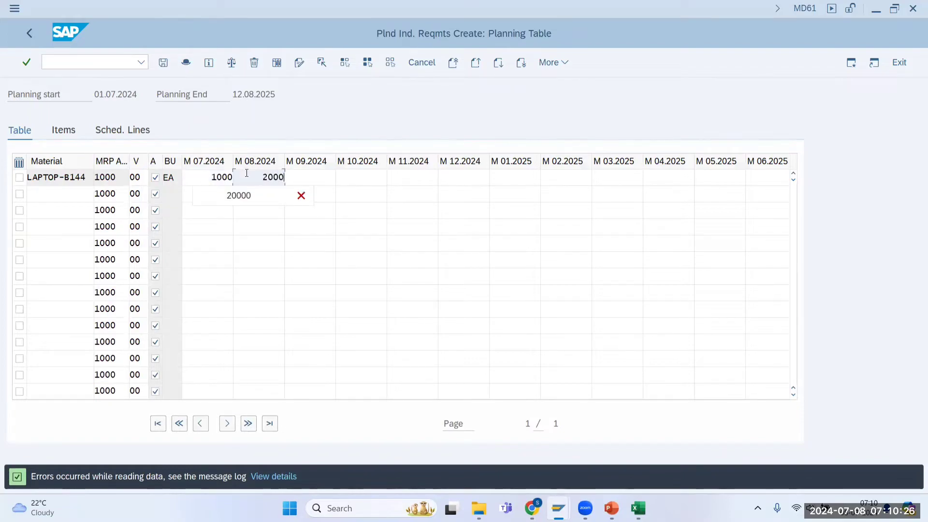
click(214, 176)
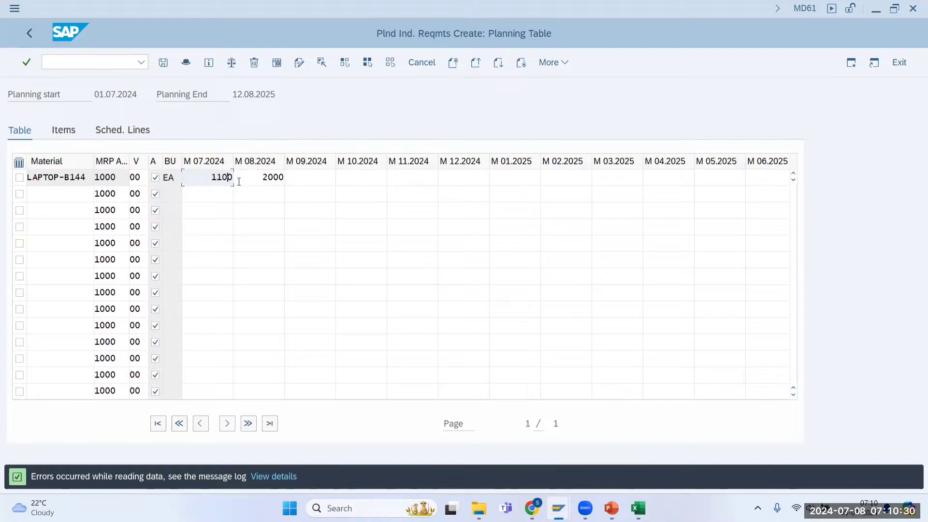
text(0)
click(254, 175)
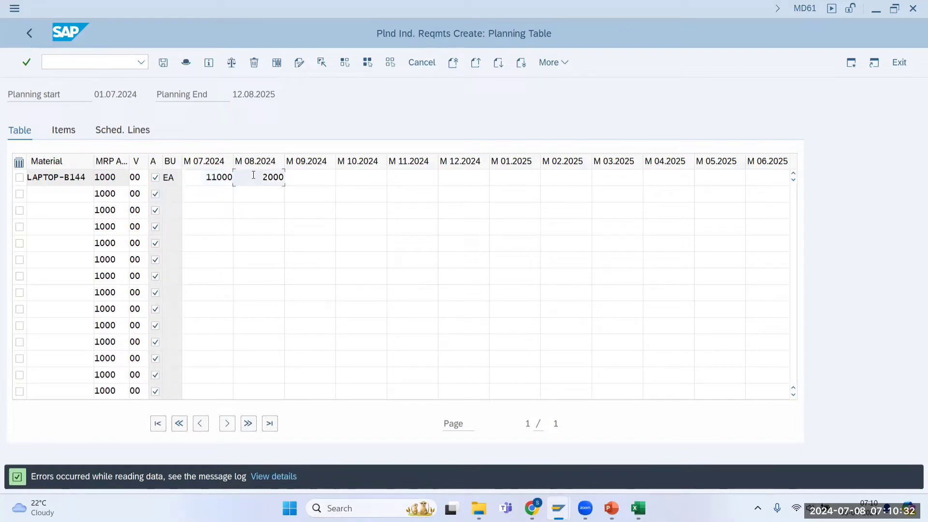
text(12)
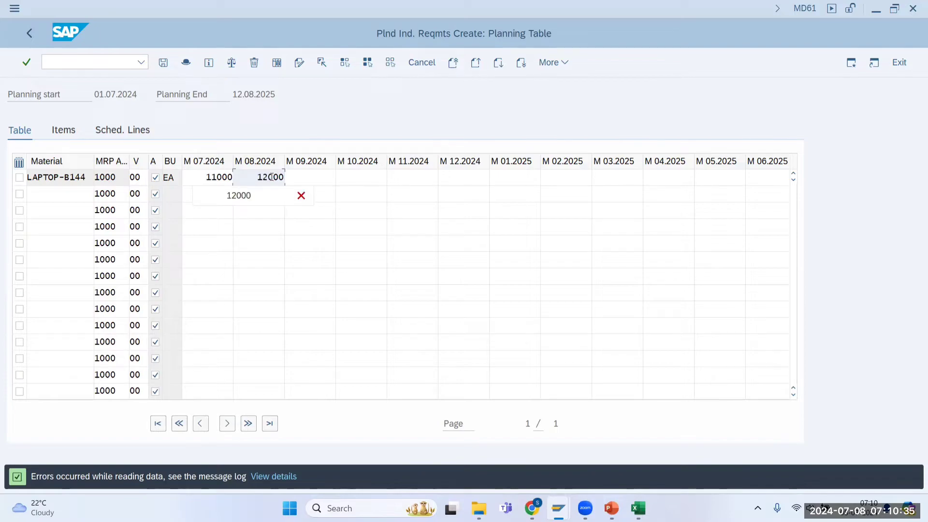
Step: Enter 12,500 for September and 13,000 for October, save, and switch to MD04
click(305, 177)
text(12500)
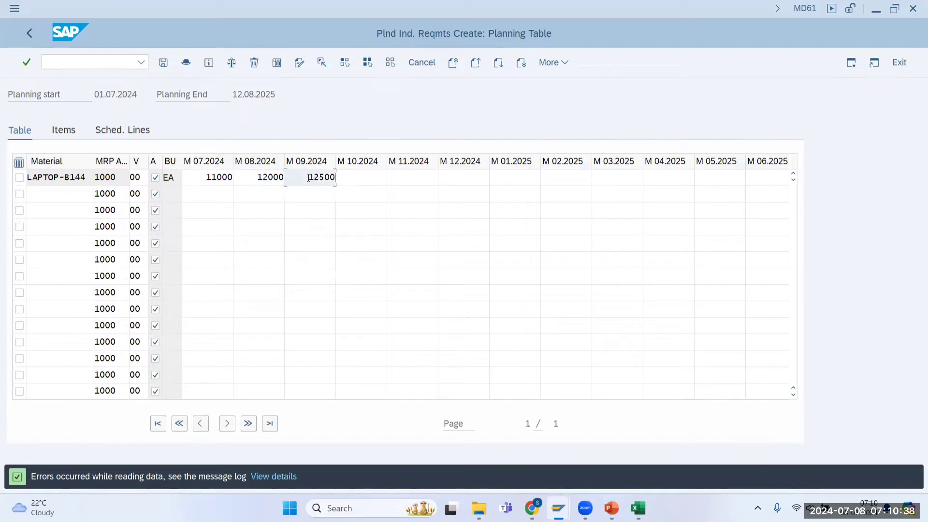
click(368, 174)
text(13000)
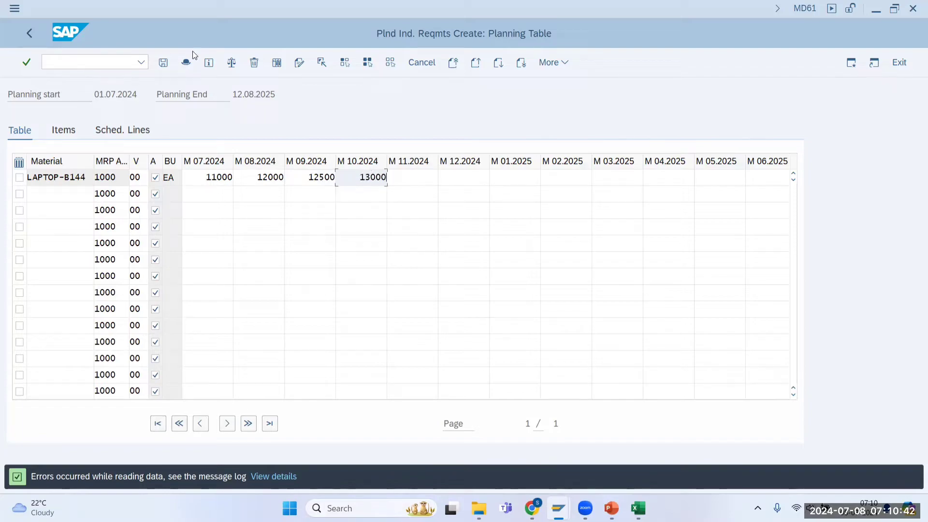
click(165, 63)
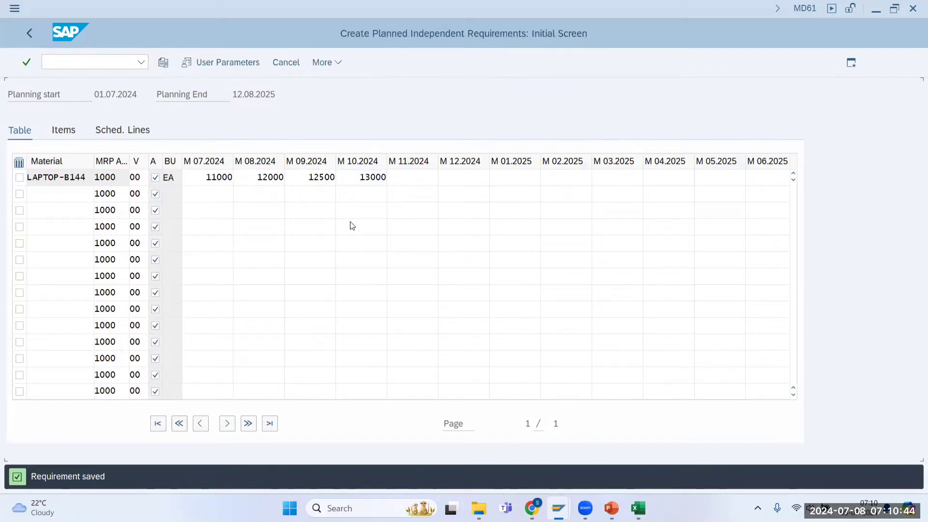
key(alt+Tab)
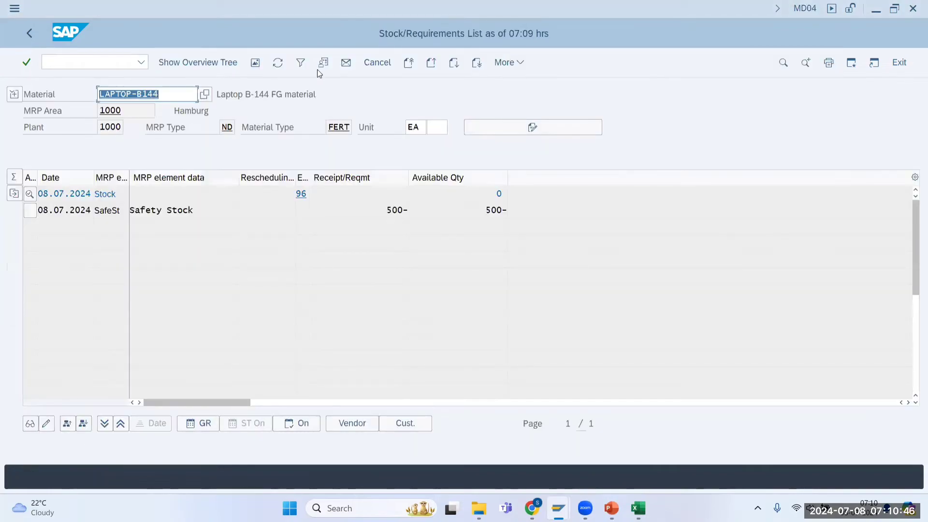
Step: Reload LAPTOP-B144's MD04 list to show the new requirements, with availability falling to -48,500
click(278, 68)
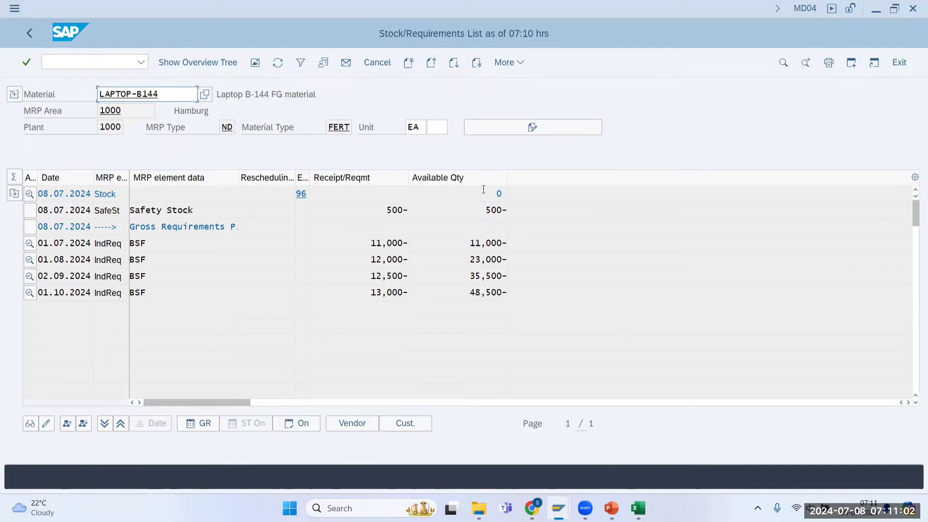
key(alt+Tab)
key(alt+Tab)
key(alt+Tab)
key(alt+Tab)
key(alt+Tab)
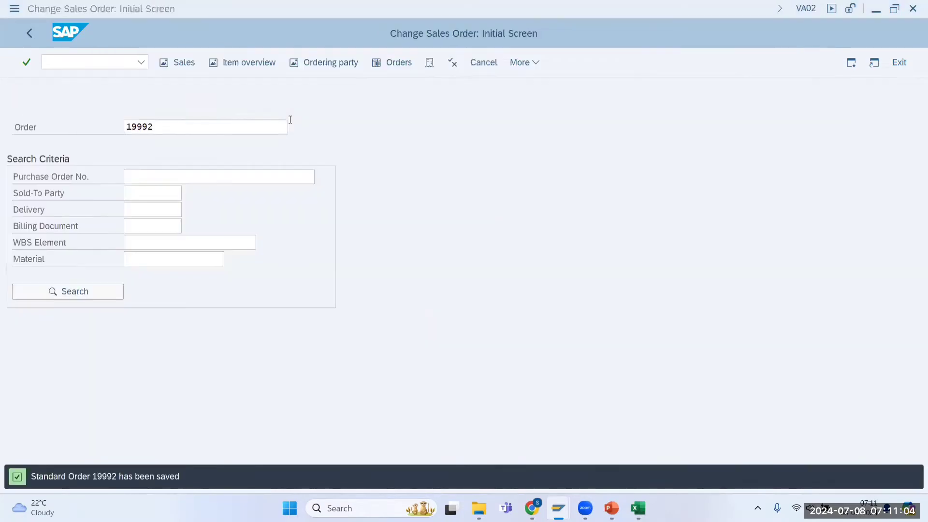
Step: Start MIGO as a Goods Receipt with reference Other (movement 501)
click(92, 63)
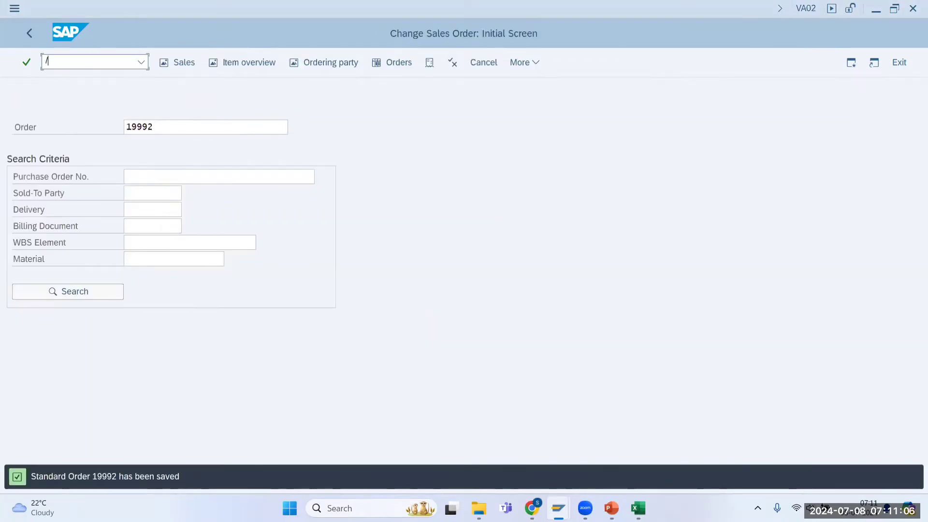
text(/nmigo)
key(Return)
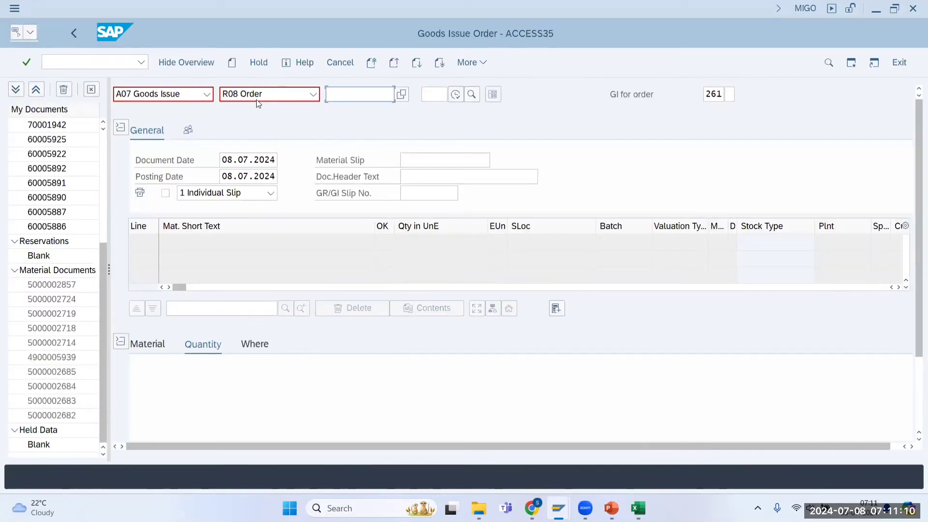
click(254, 103)
click(244, 187)
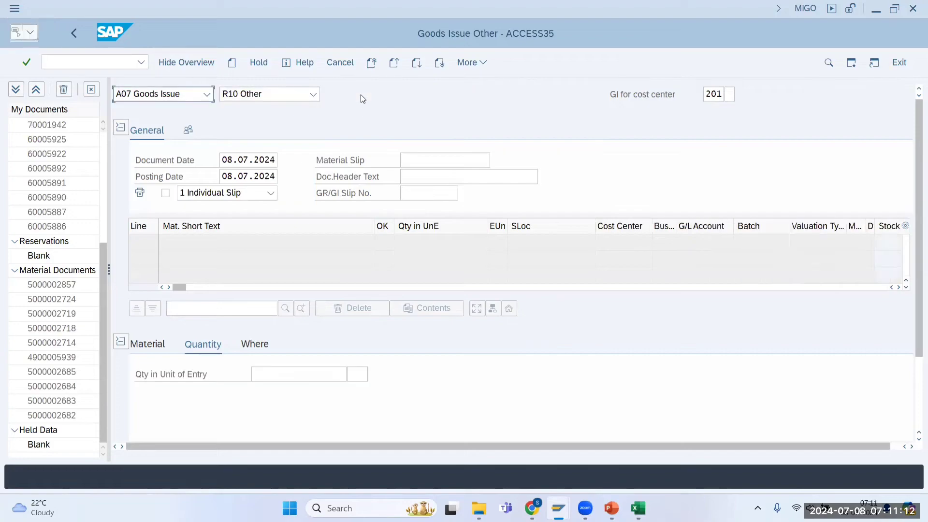
click(166, 97)
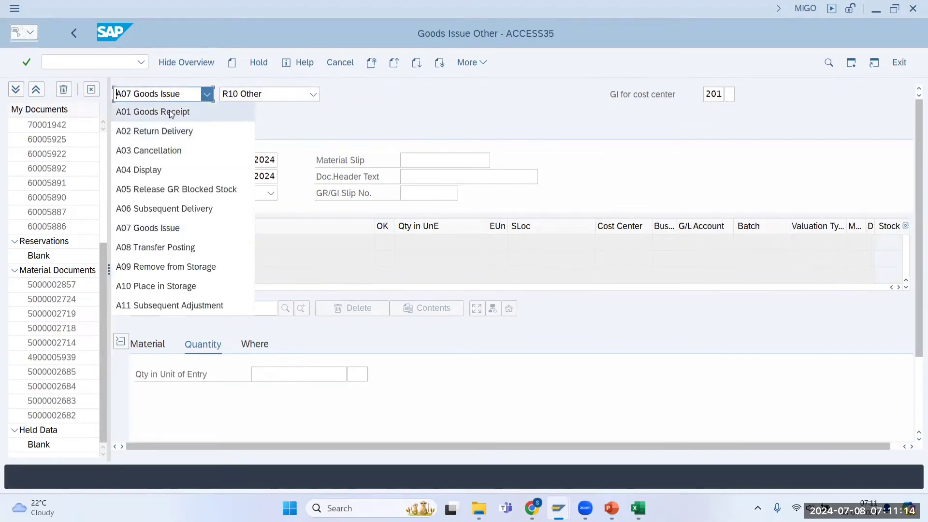
click(155, 110)
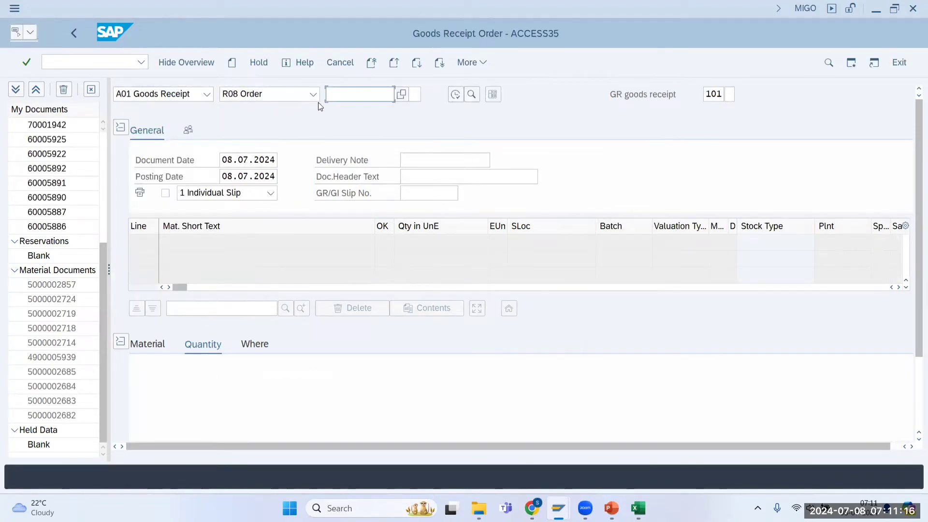
click(226, 99)
click(245, 265)
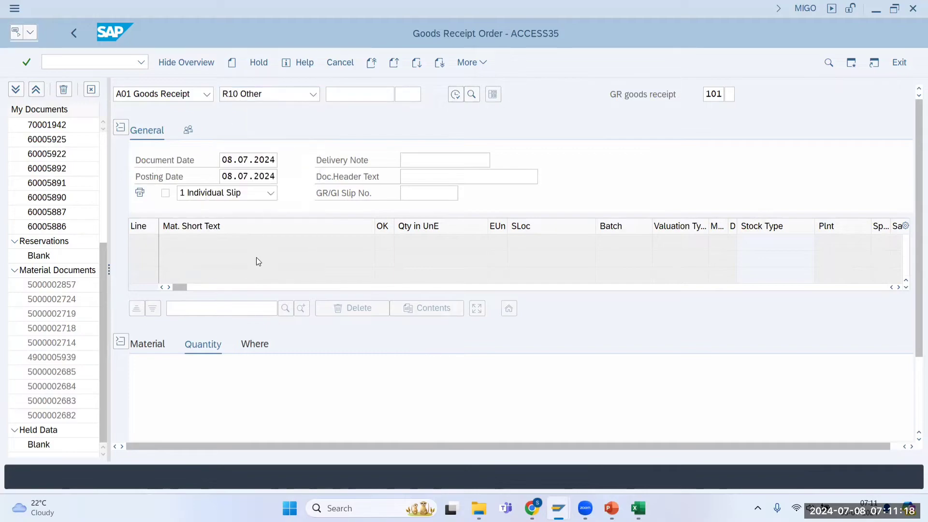
Step: Add an item for material LAPTOP-B144 with quantity 10,000
click(175, 344)
click(279, 373)
text(LAPTOP-BLUE)
click(212, 348)
text(10000)
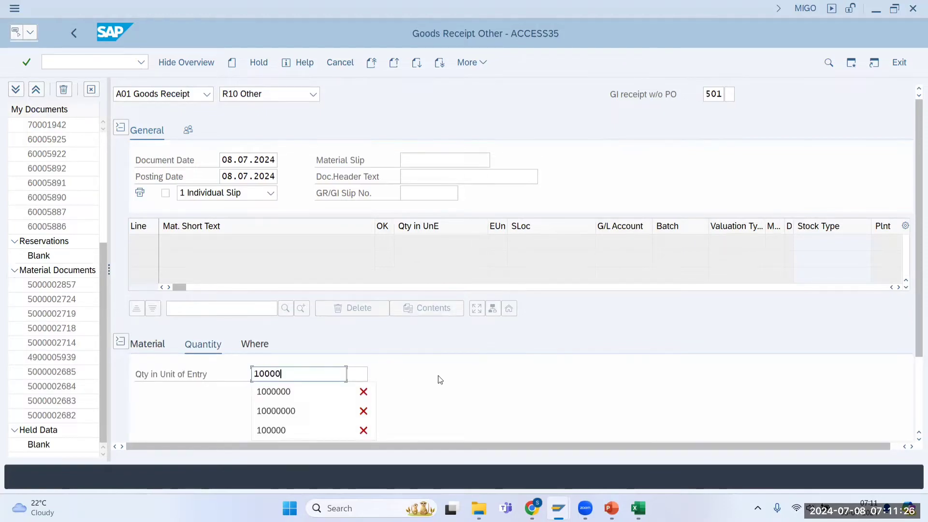
key(Return)
Step: Assign plant 1000 and storage location 0001 to the item, then check and post the receipt
scroll(354, 363, down, 1)
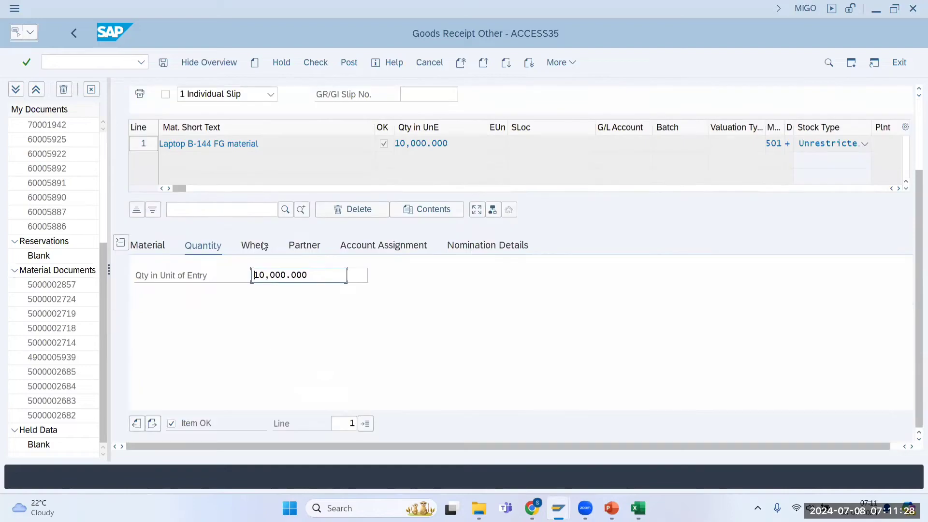
click(254, 245)
click(277, 309)
text(1000)
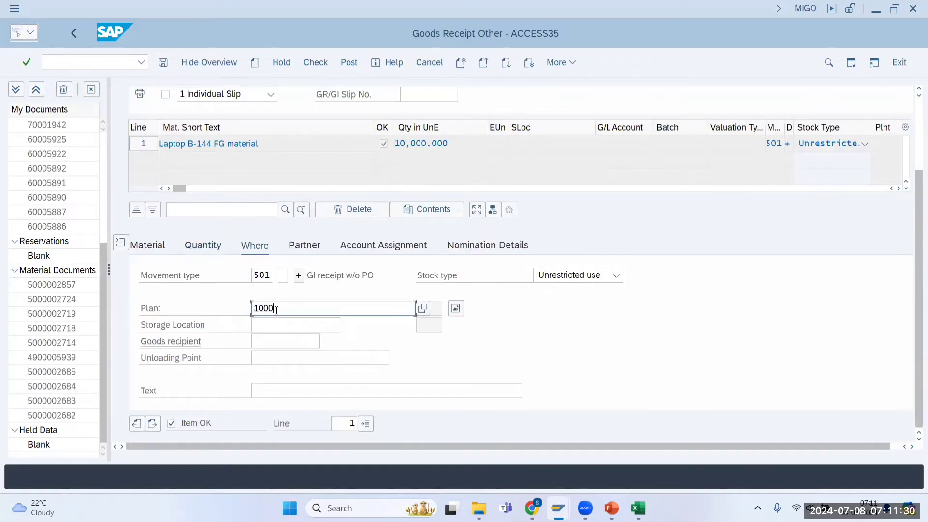
click(273, 325)
text(0001)
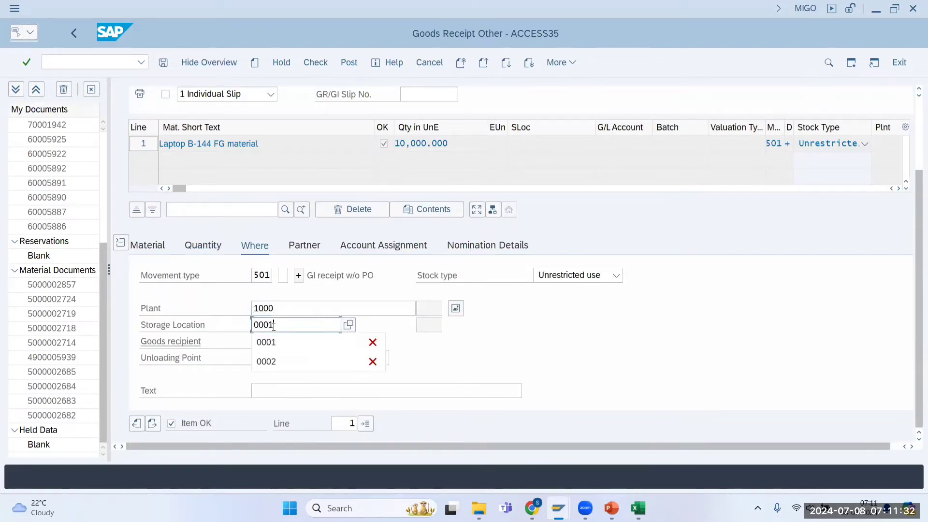
key(Escape)
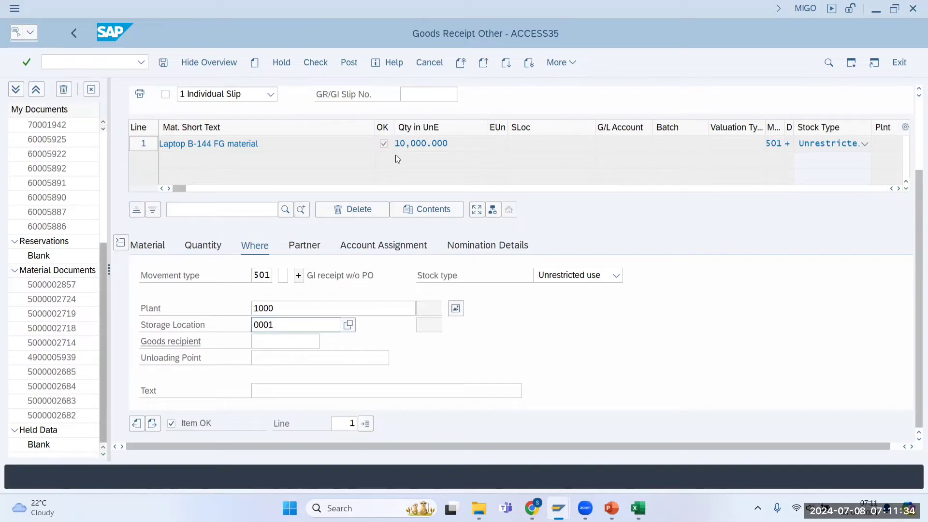
key(Return)
click(315, 63)
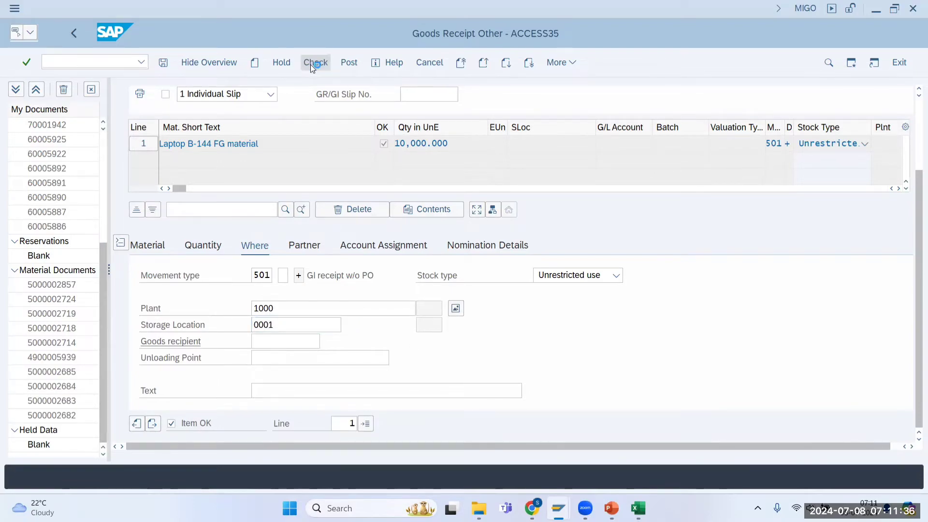
click(340, 62)
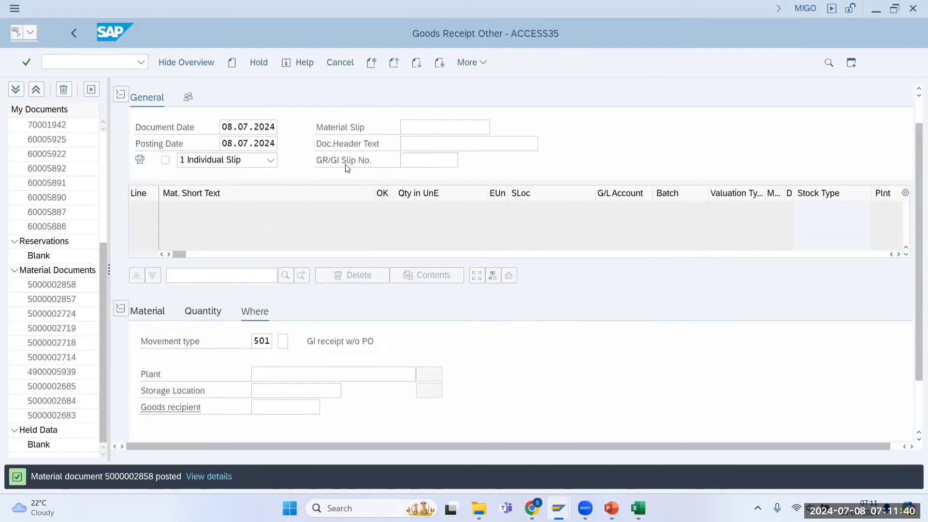
Step: Switch to the LAPTOP-B144 MD04 window and refresh it to show the 10,000 stock
key(alt+Tab)
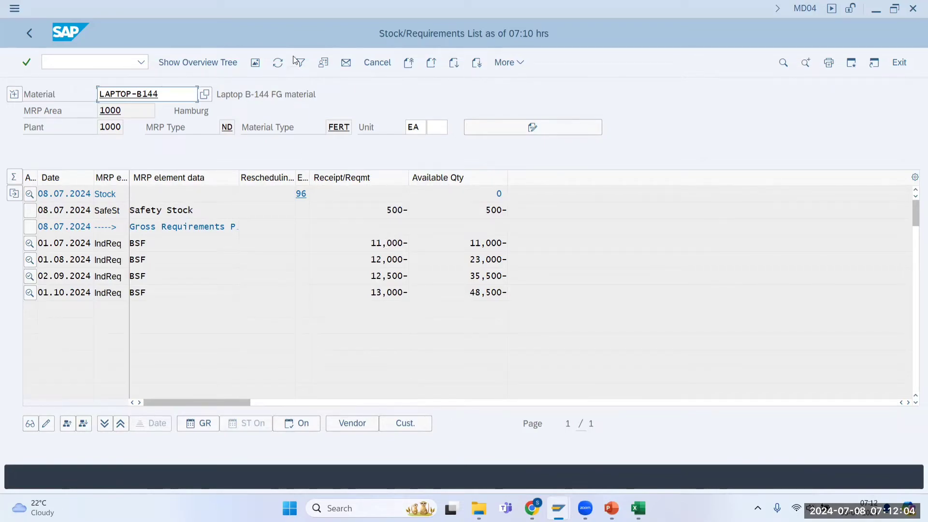
click(278, 62)
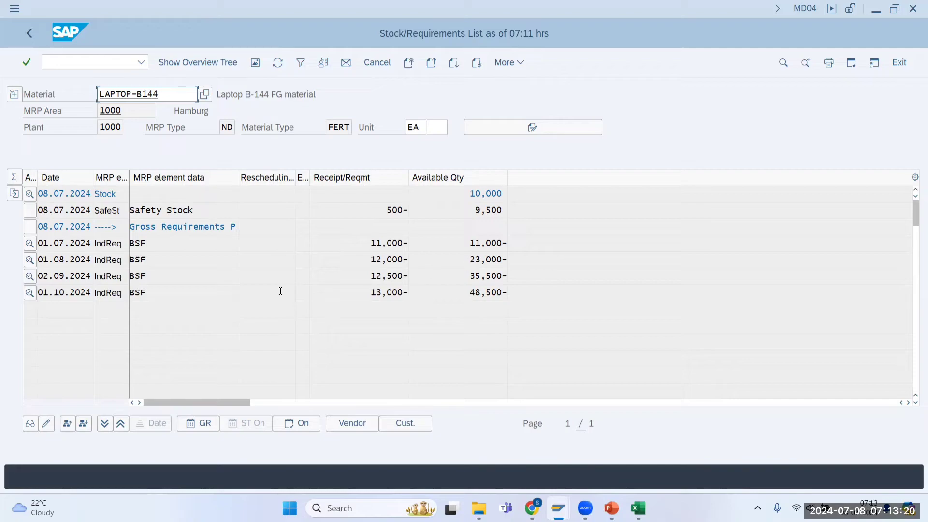
Step: Flip between MD04 windows, ending on LAPTOP-B14 with planned orders of 11,000, 13,000 and 15,000
key(alt+Tab)
key(alt+Tab)
key(alt+Tab)
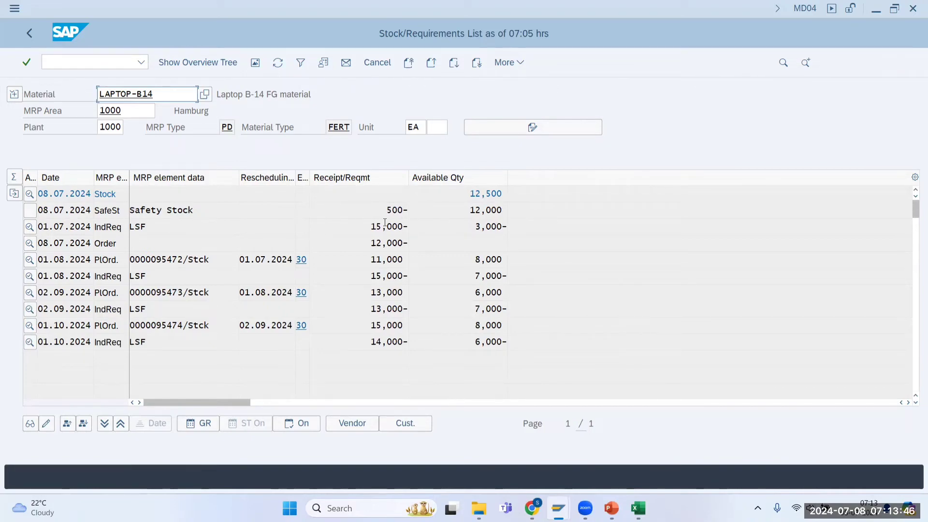
text(4)
key(Return)
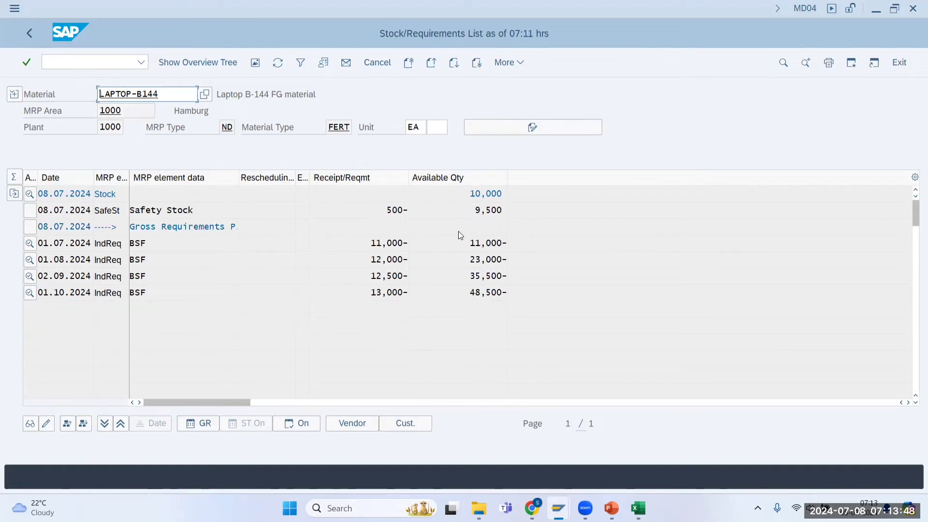
key(BackSpace)
key(Return)
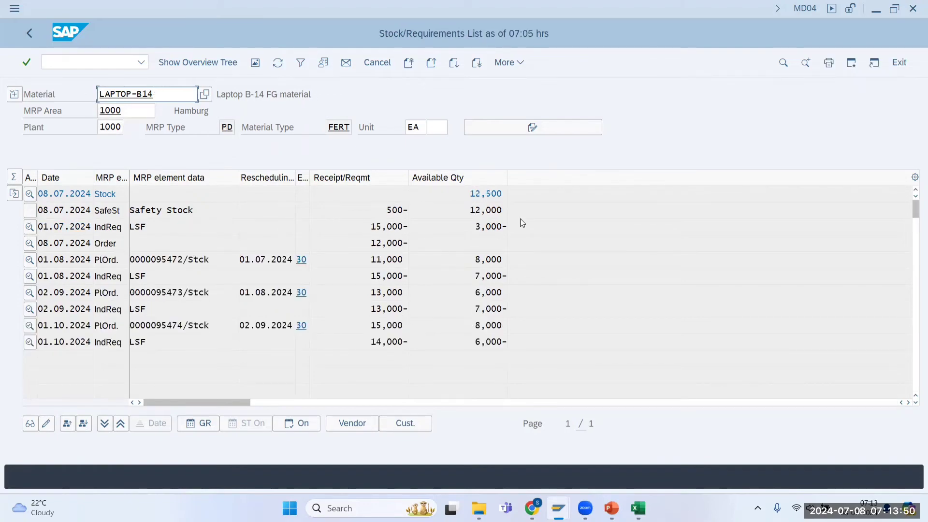